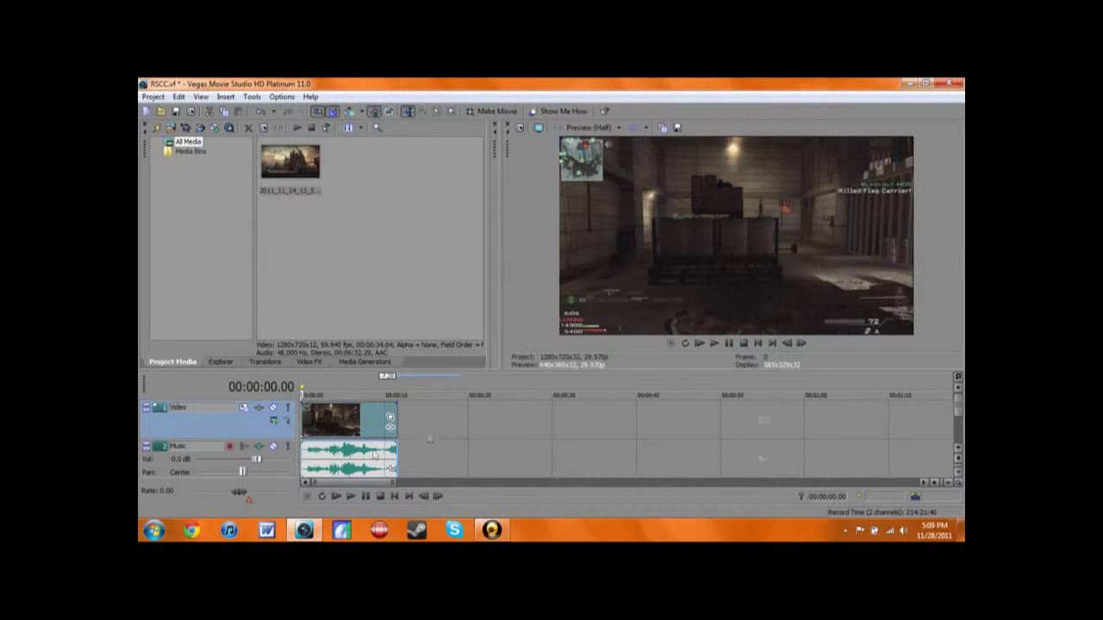
- Preview the clip around 1–7 seconds, set the cursor near 4 seconds, then return to the start
drag(317, 387, 368, 380)
click(334, 448)
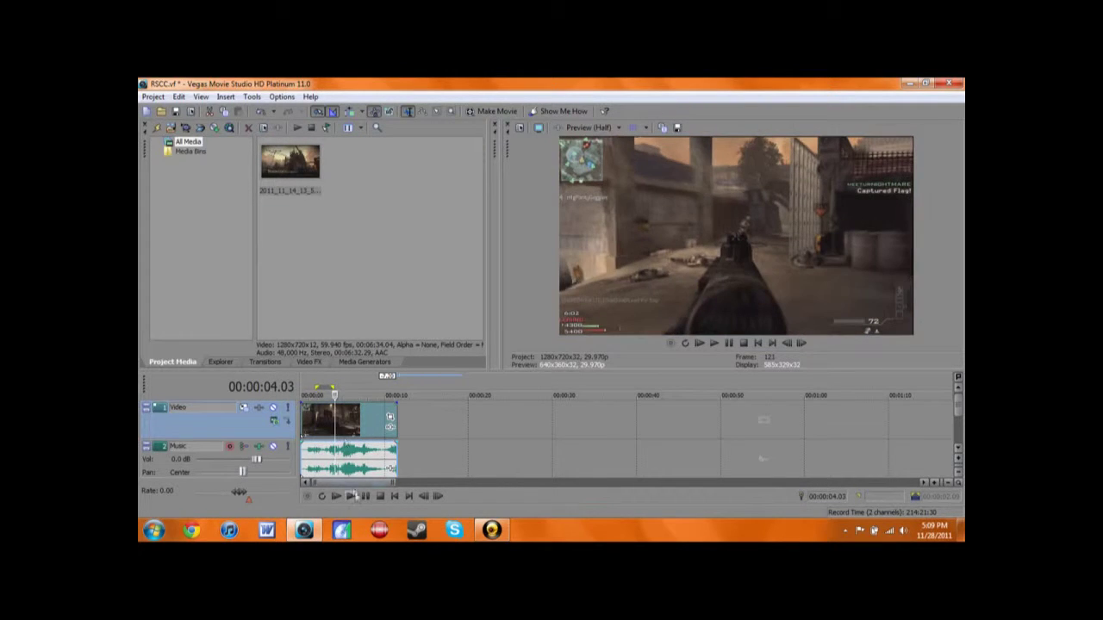
click(396, 496)
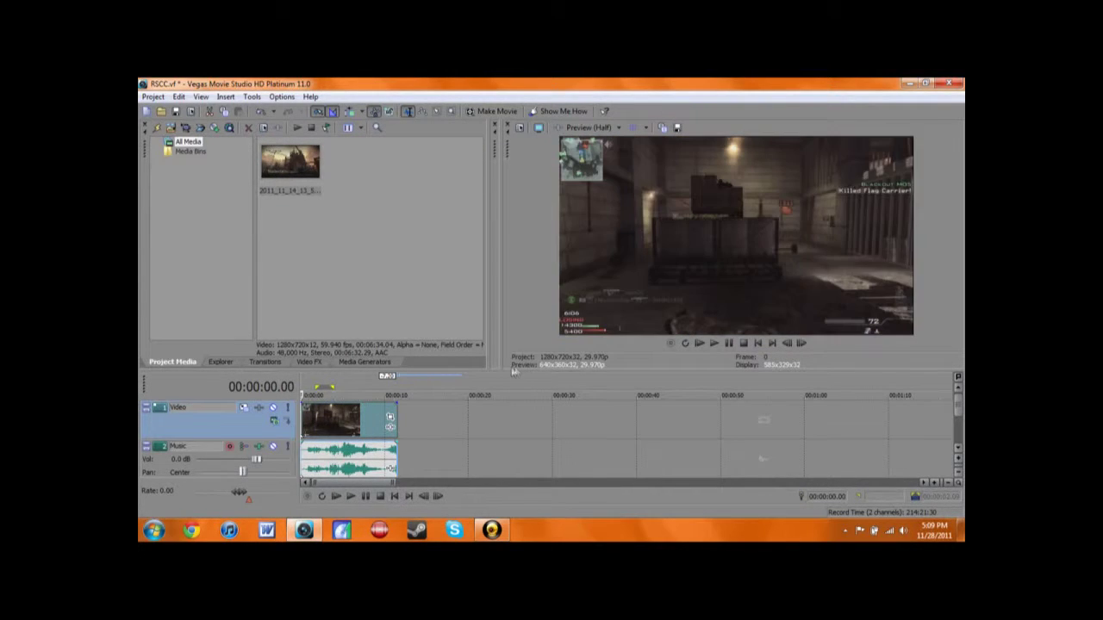
- Open Project Properties and confirm the HDV 720-30p template at 1,280×720
click(520, 128)
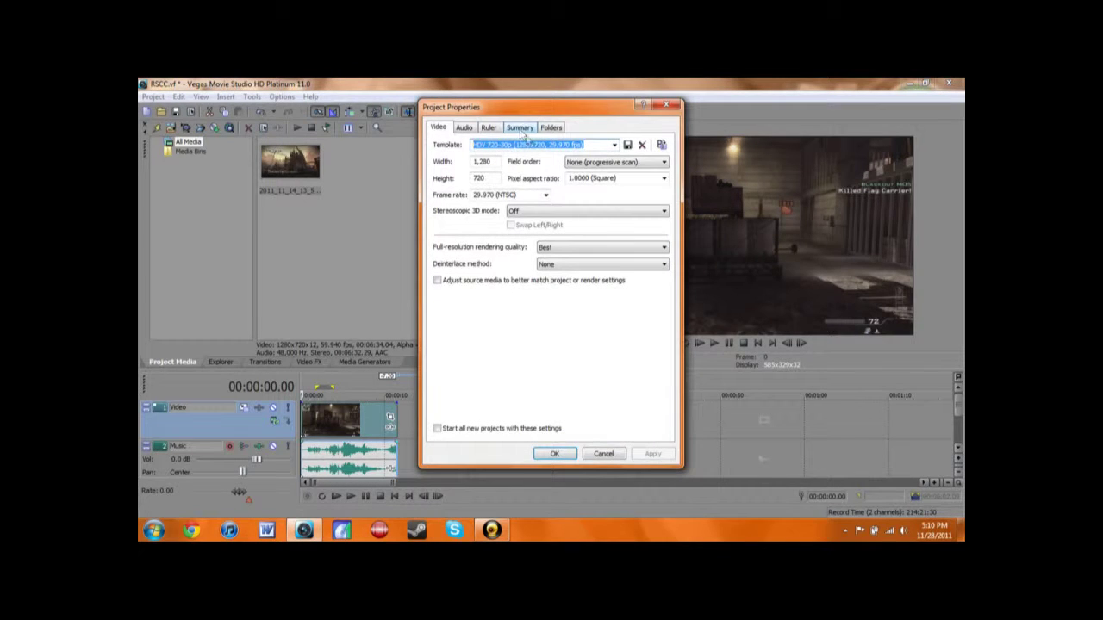
mouse_move(518, 117)
mouse_down()
mouse_move(650, 183)
mouse_move(565, 156)
mouse_move(517, 119)
mouse_up()
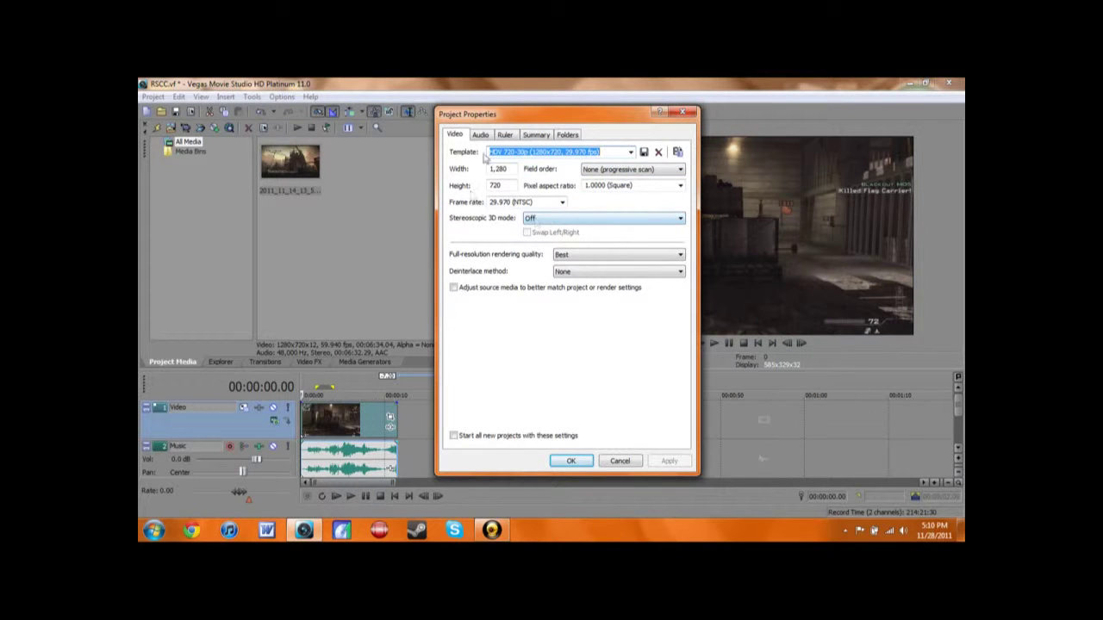
click(631, 152)
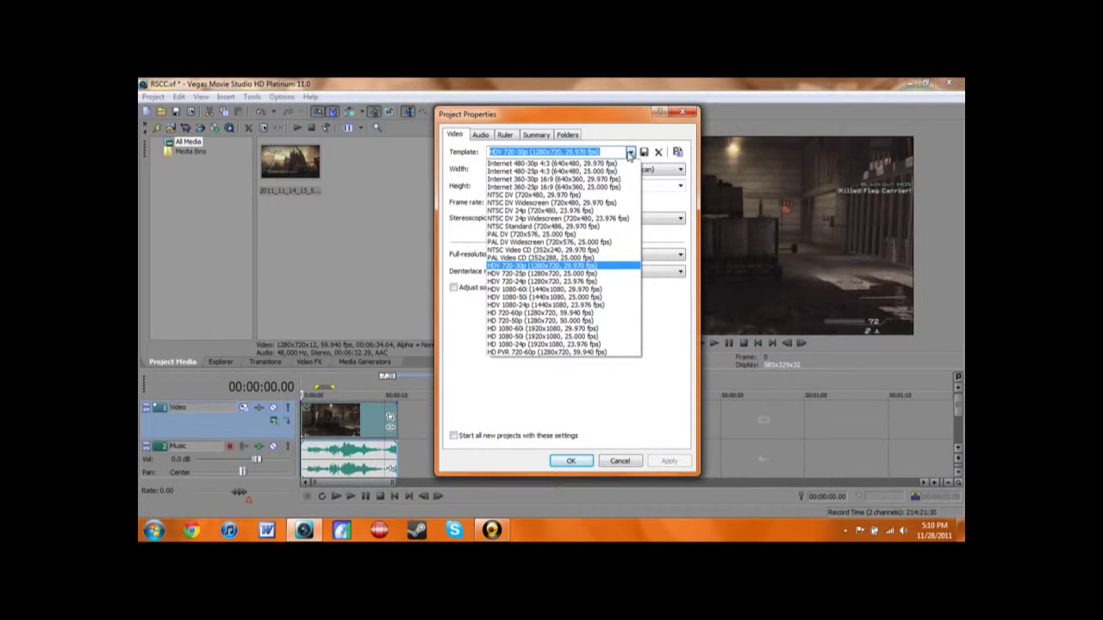
click(630, 152)
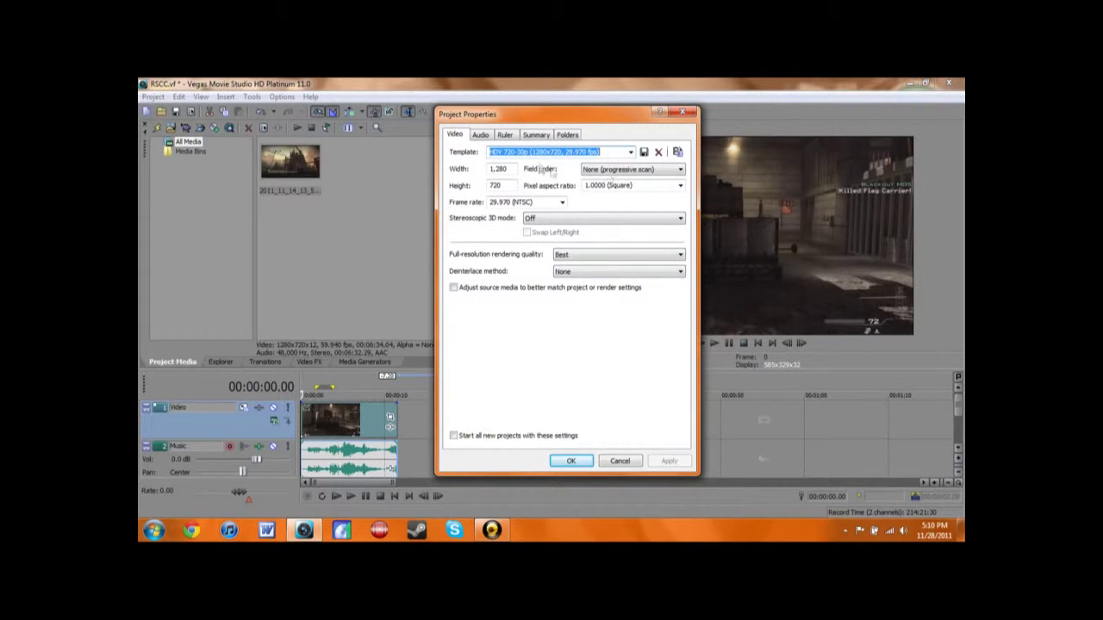
mouse_move(507, 169)
mouse_down()
mouse_move(525, 181)
mouse_move(497, 170)
mouse_up()
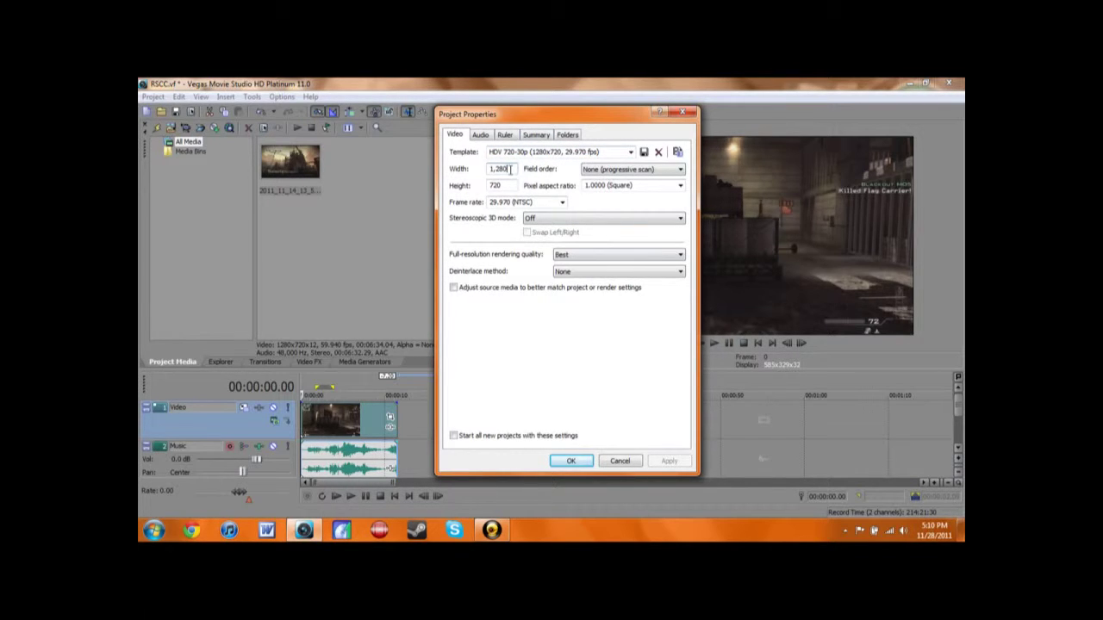
click(497, 186)
- Confirm 29.970 fps, stereoscopic 3D off, progressive scan and square 1.0000 pixel aspect ratio
click(647, 169)
click(562, 201)
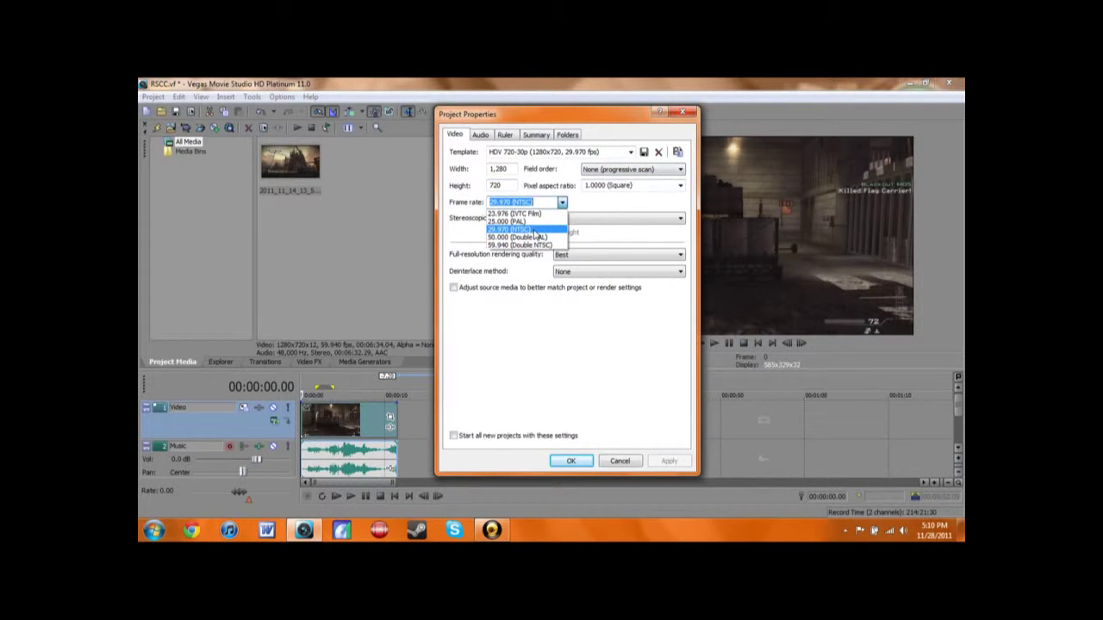
click(534, 229)
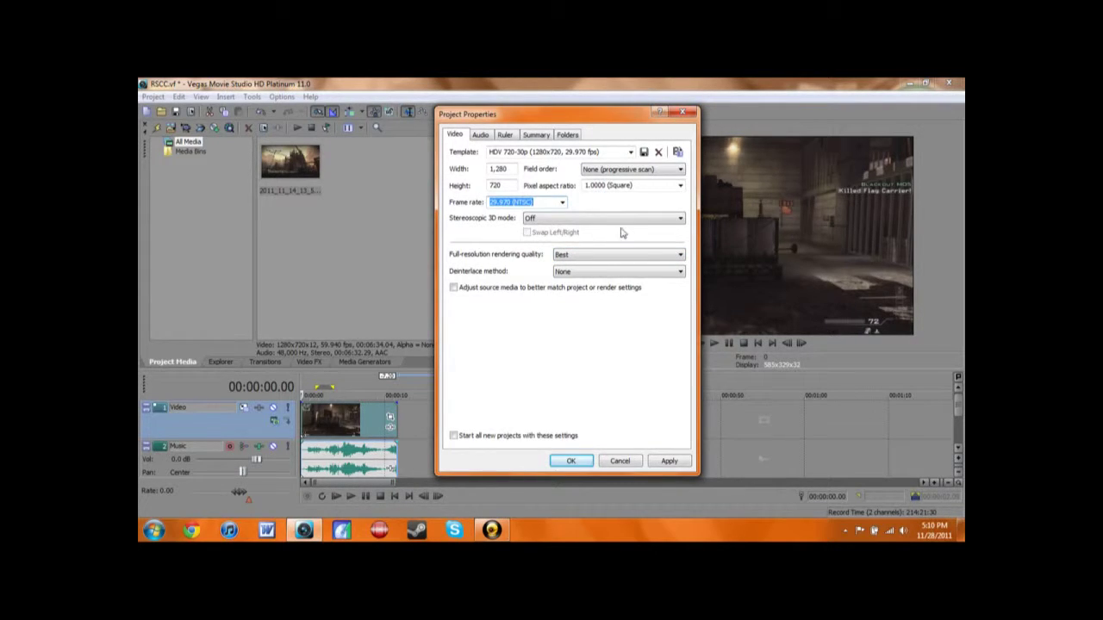
click(609, 222)
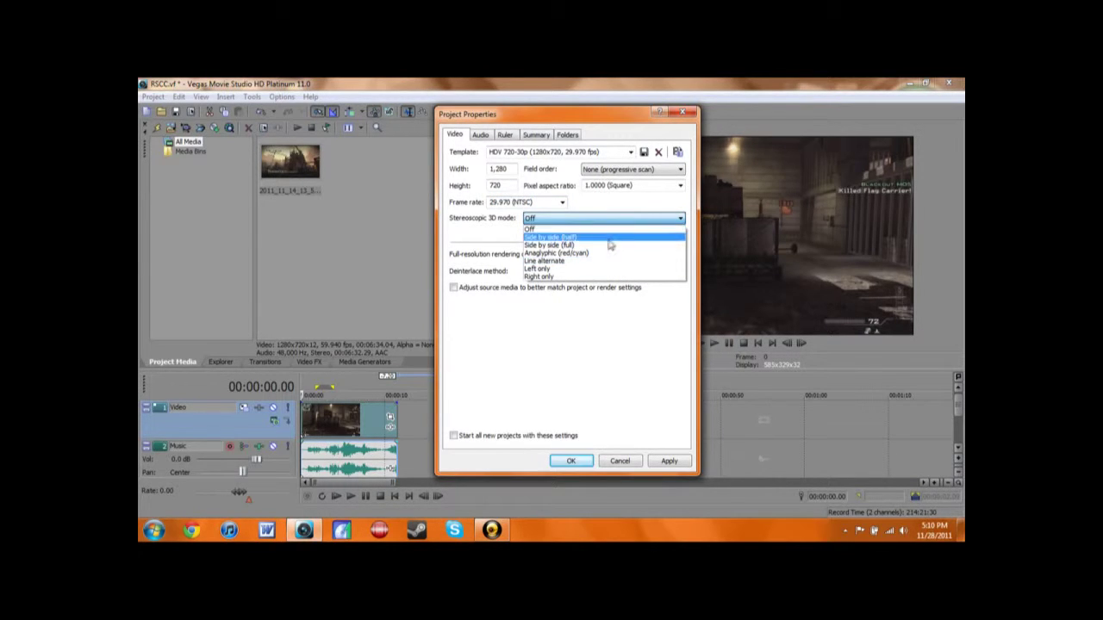
click(585, 227)
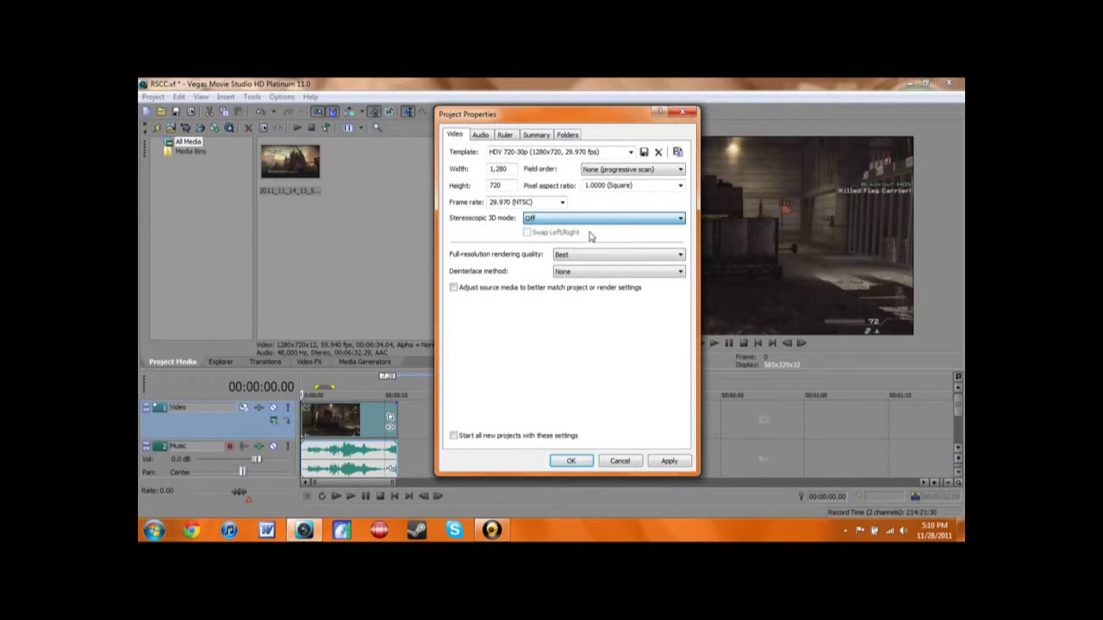
click(635, 170)
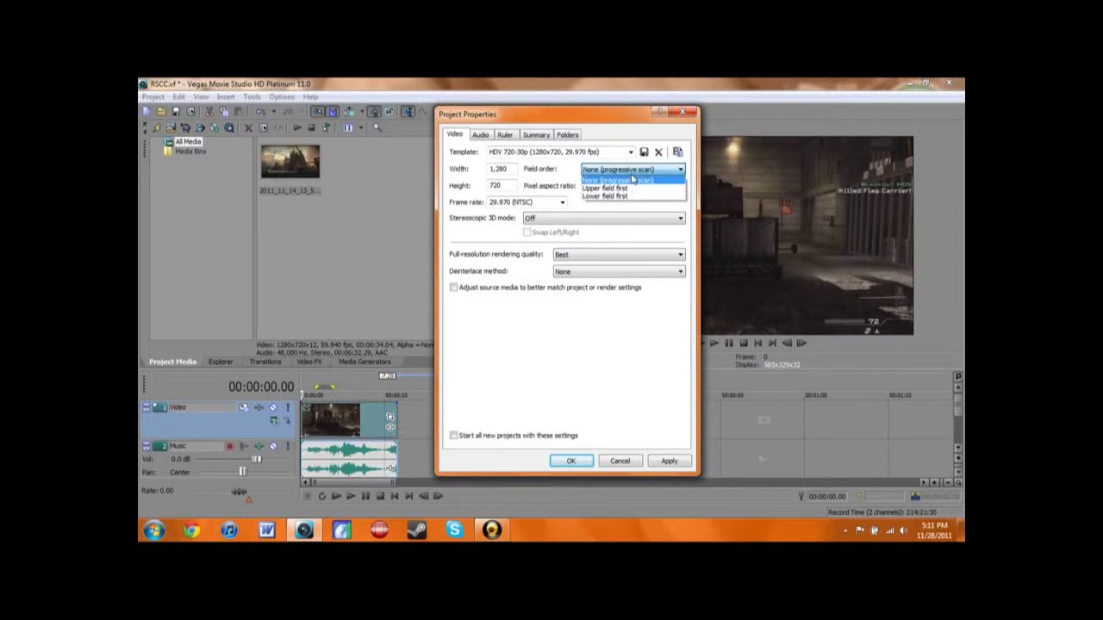
click(635, 181)
click(679, 186)
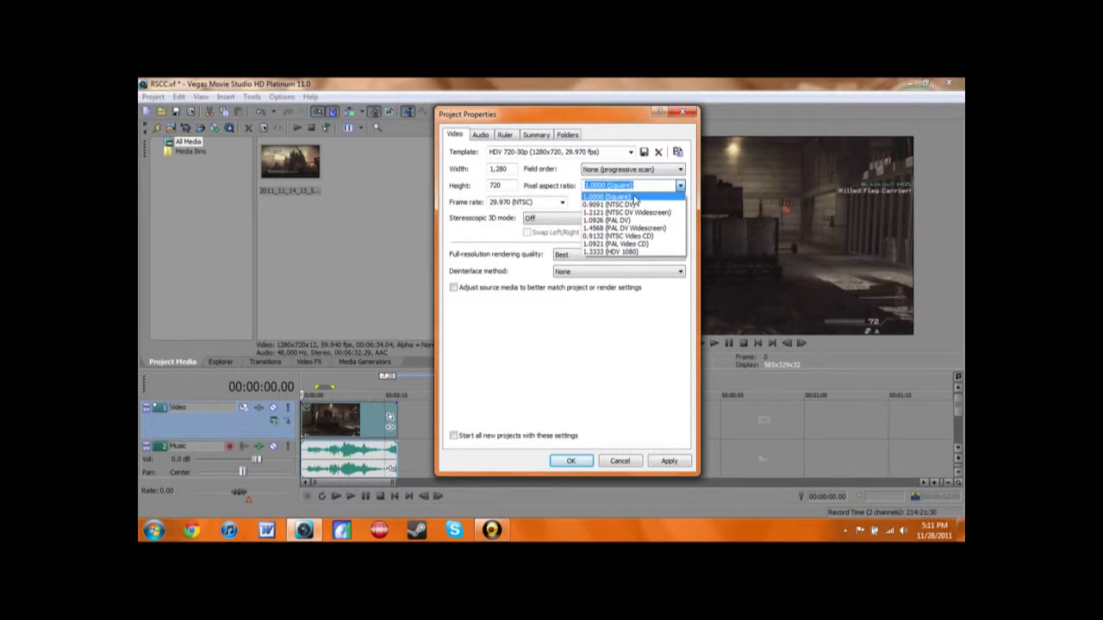
click(635, 197)
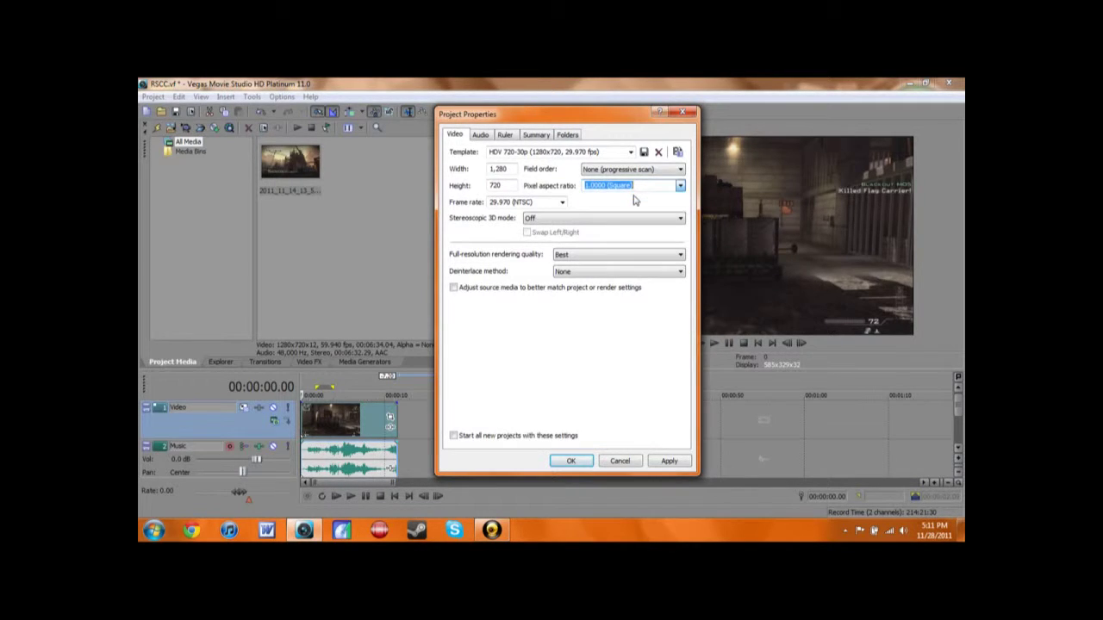
- Confirm Best rendering quality and no deinterlacing, then bring up the Audio settings
click(565, 255)
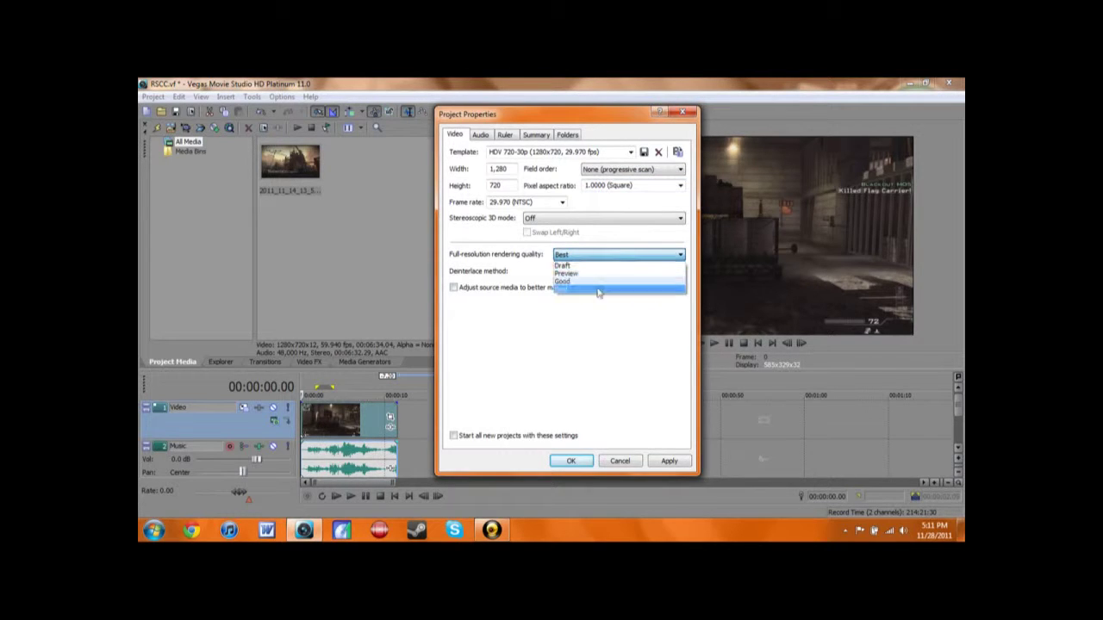
click(599, 288)
click(583, 272)
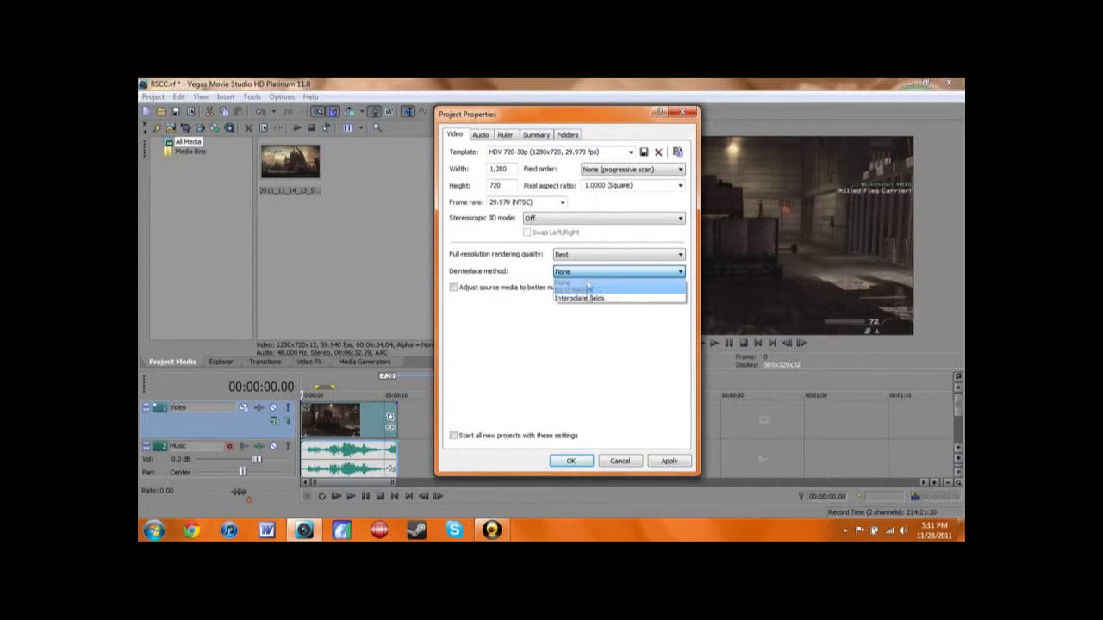
click(581, 281)
click(472, 288)
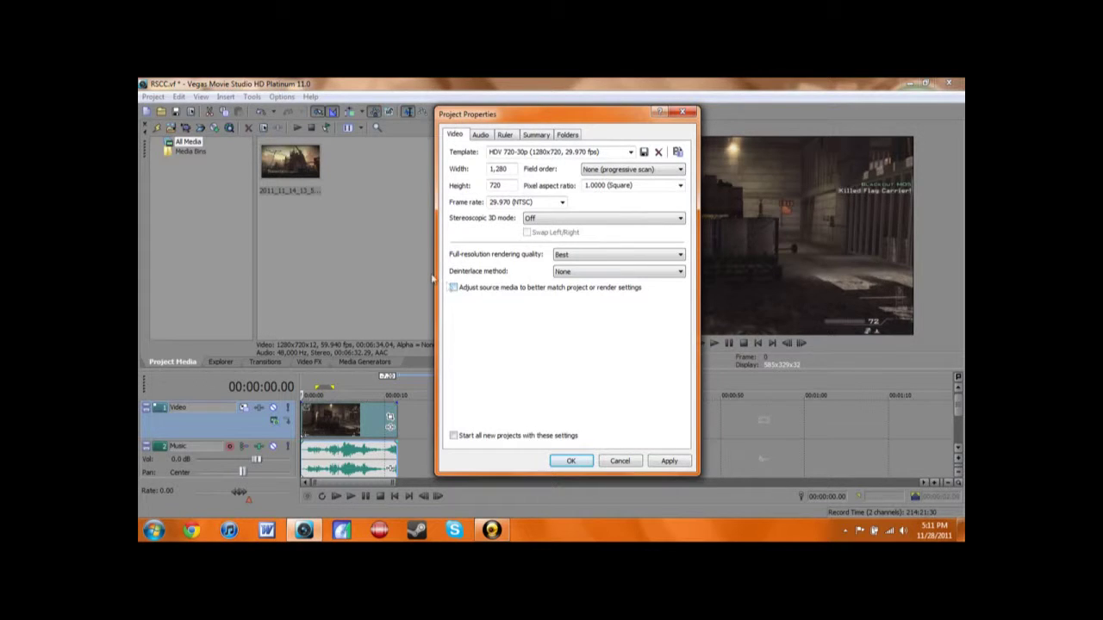
click(480, 135)
- Keep Stereo master bus and 48,000 Hz, with 16-bit depth and Best resample quality
click(642, 153)
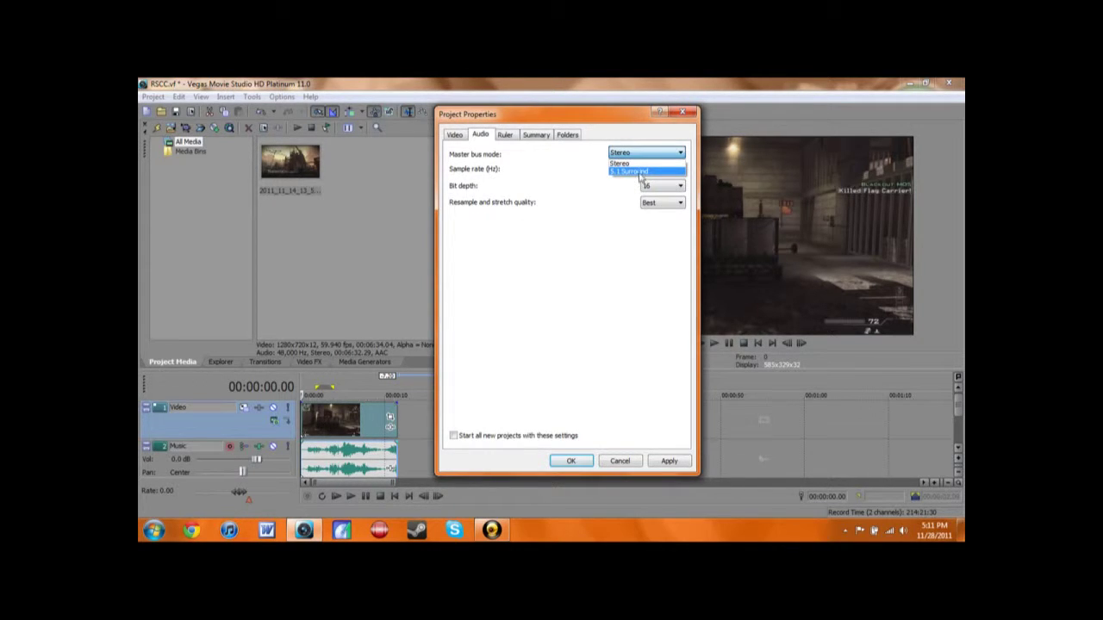
click(639, 173)
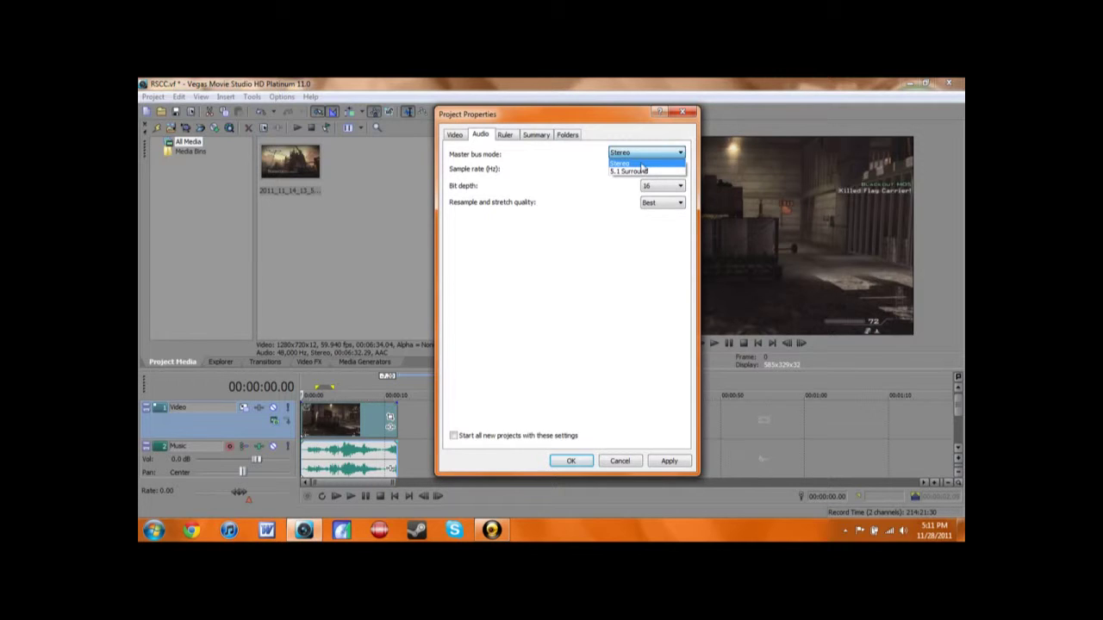
click(680, 172)
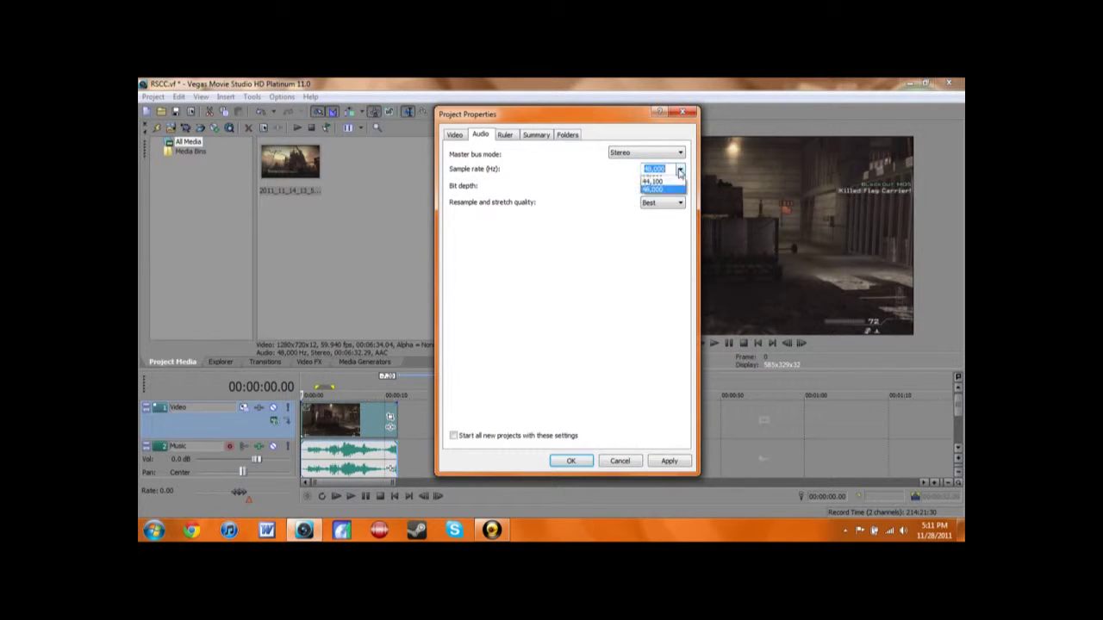
click(658, 220)
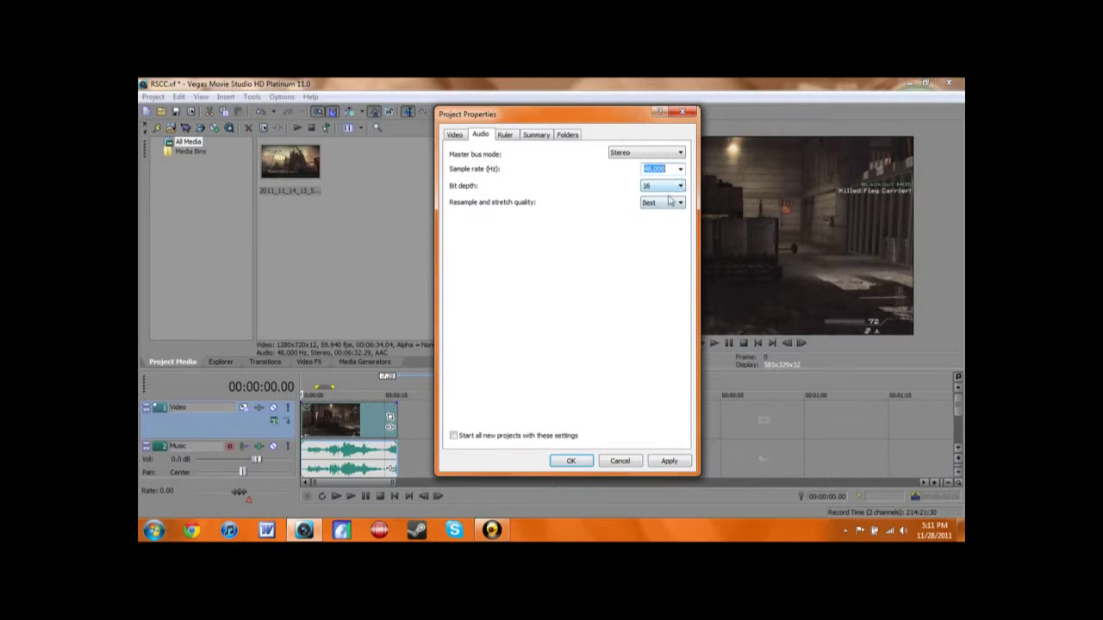
click(671, 188)
click(667, 205)
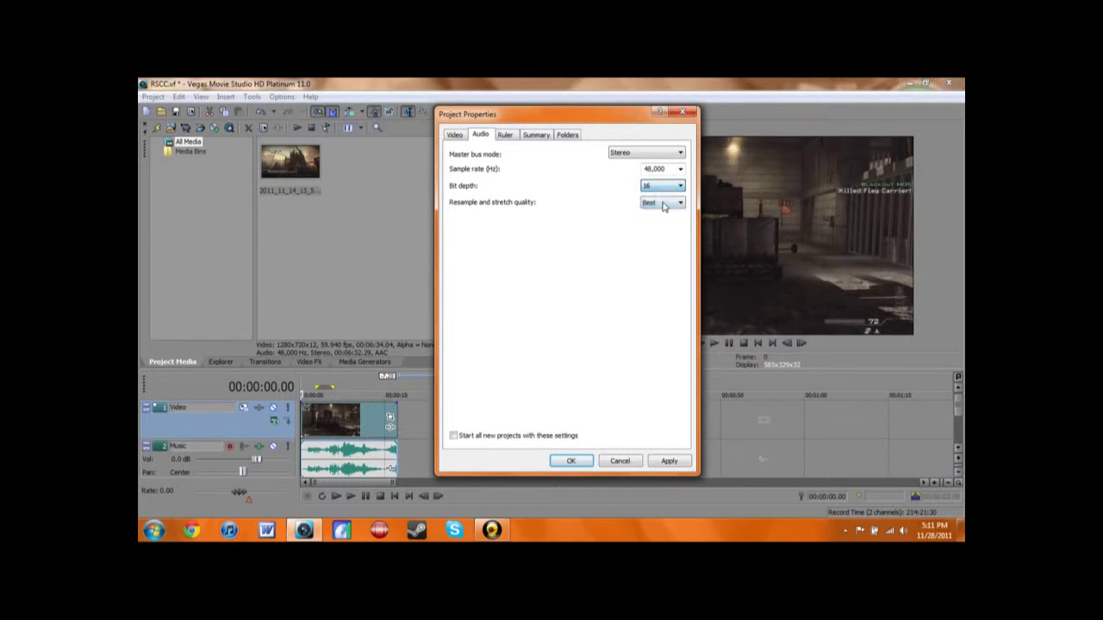
click(661, 188)
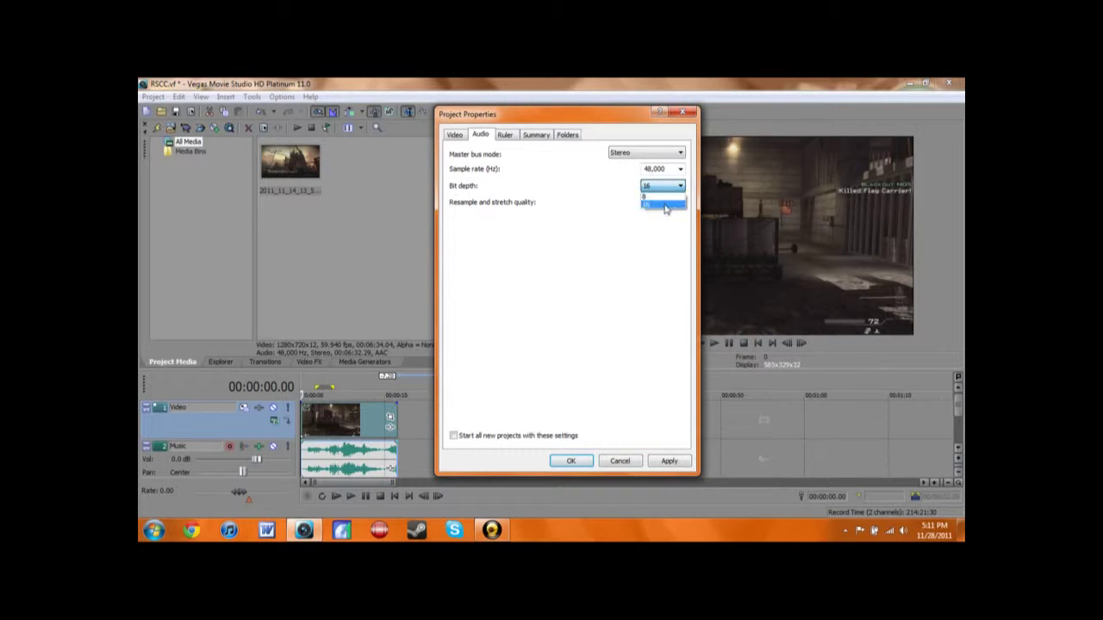
click(632, 237)
click(660, 204)
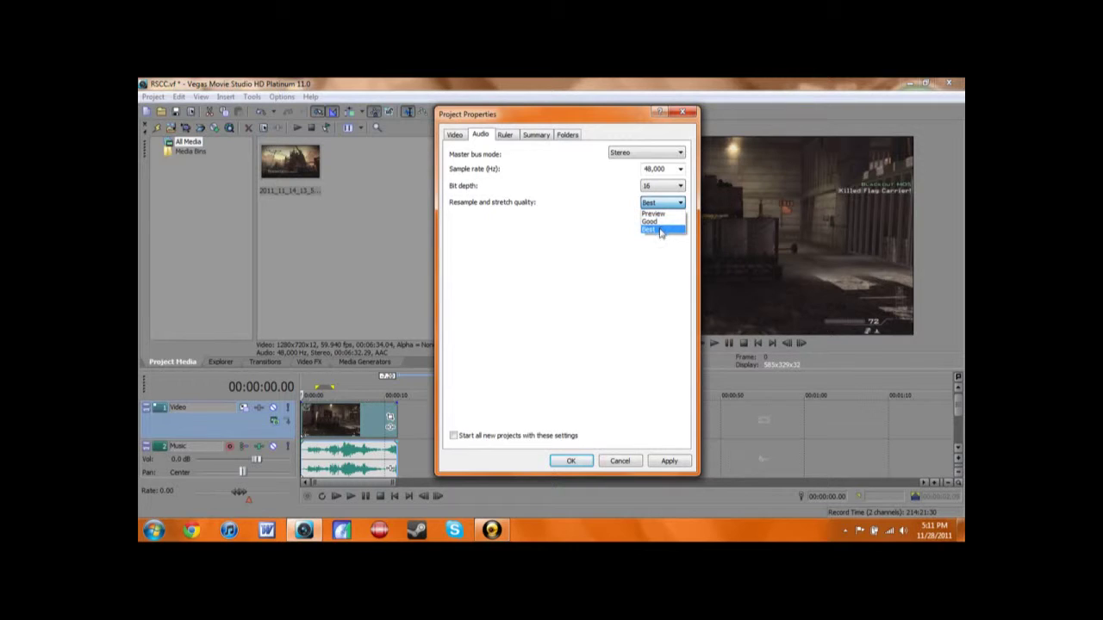
click(660, 231)
- Browse the Ruler, Summary and Folders tabs, then apply and confirm the project properties
click(507, 142)
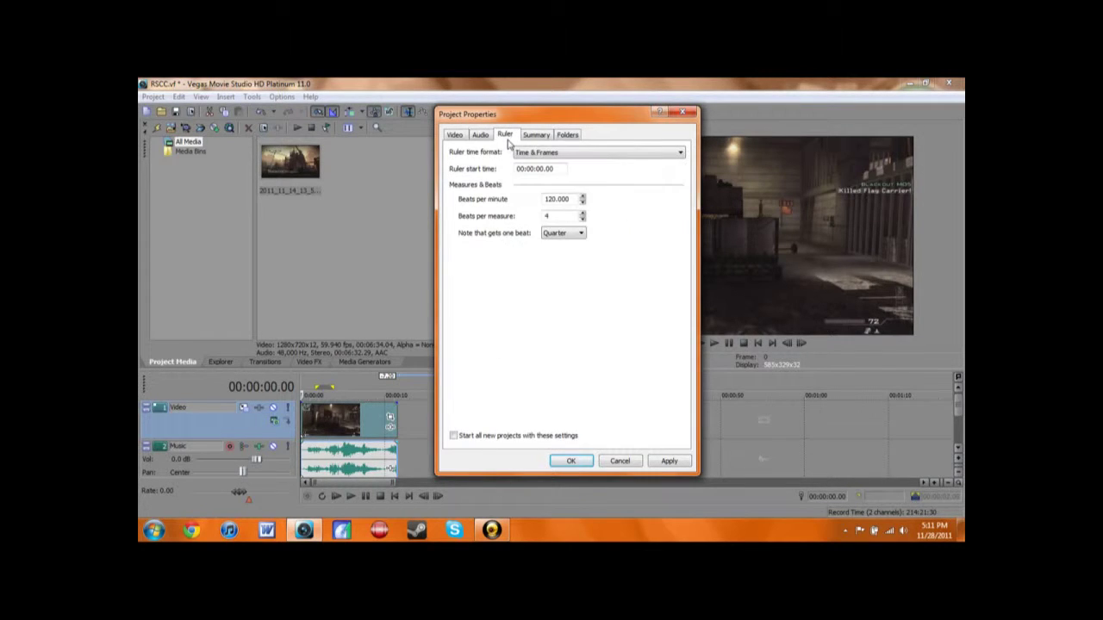
click(535, 136)
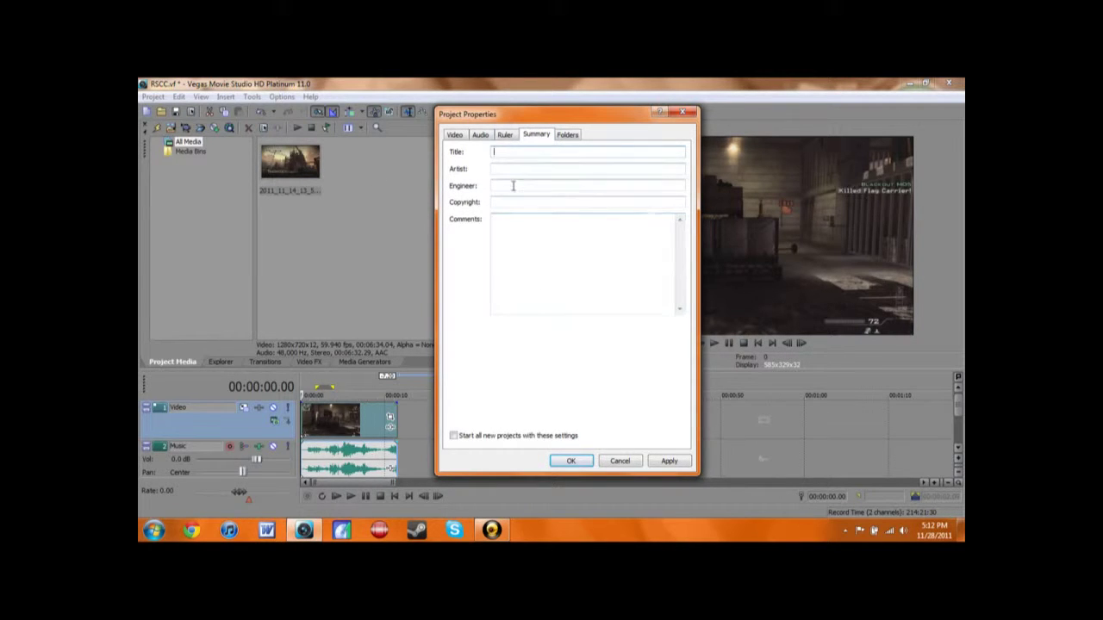
click(562, 129)
click(457, 135)
click(668, 462)
click(570, 461)
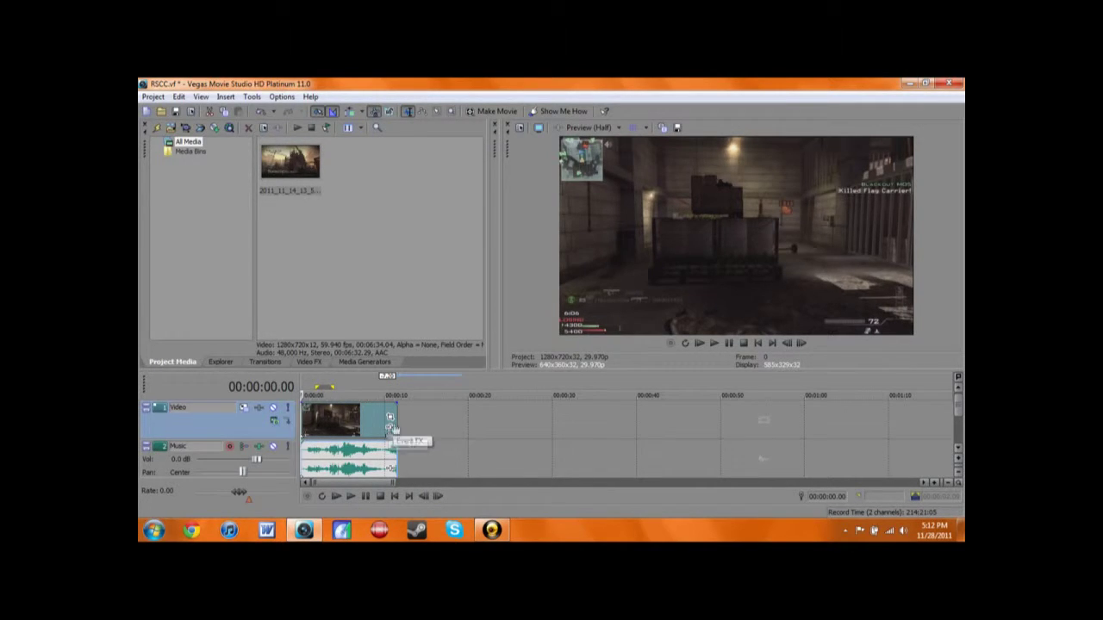
- Play the clip from 00:00:03.18, stopping at 00:00:04.29
click(330, 395)
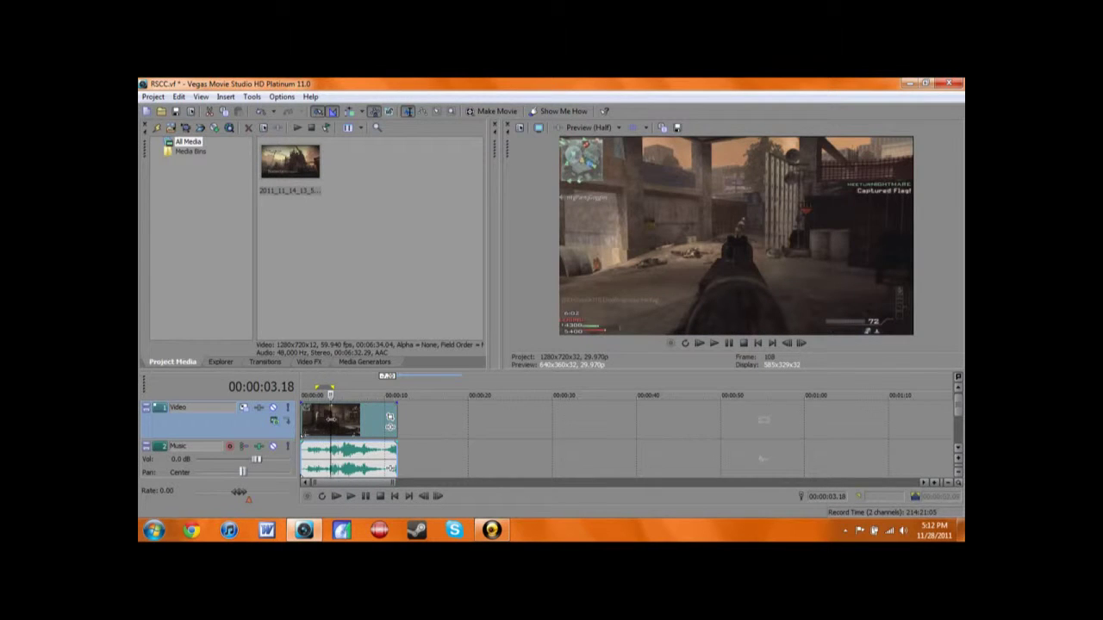
key(space)
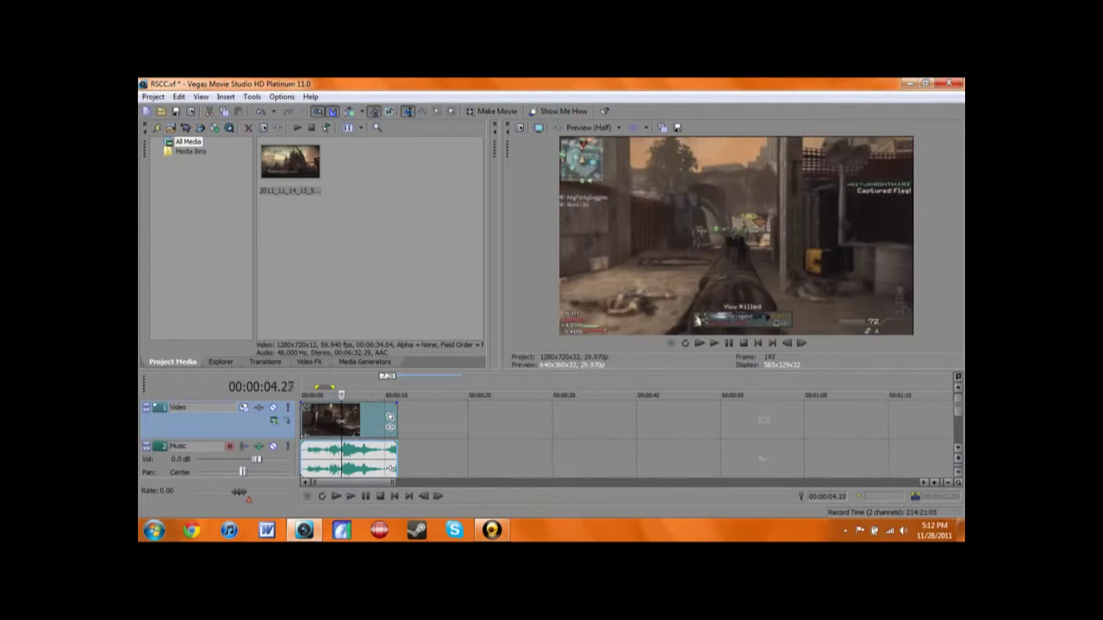
key(space)
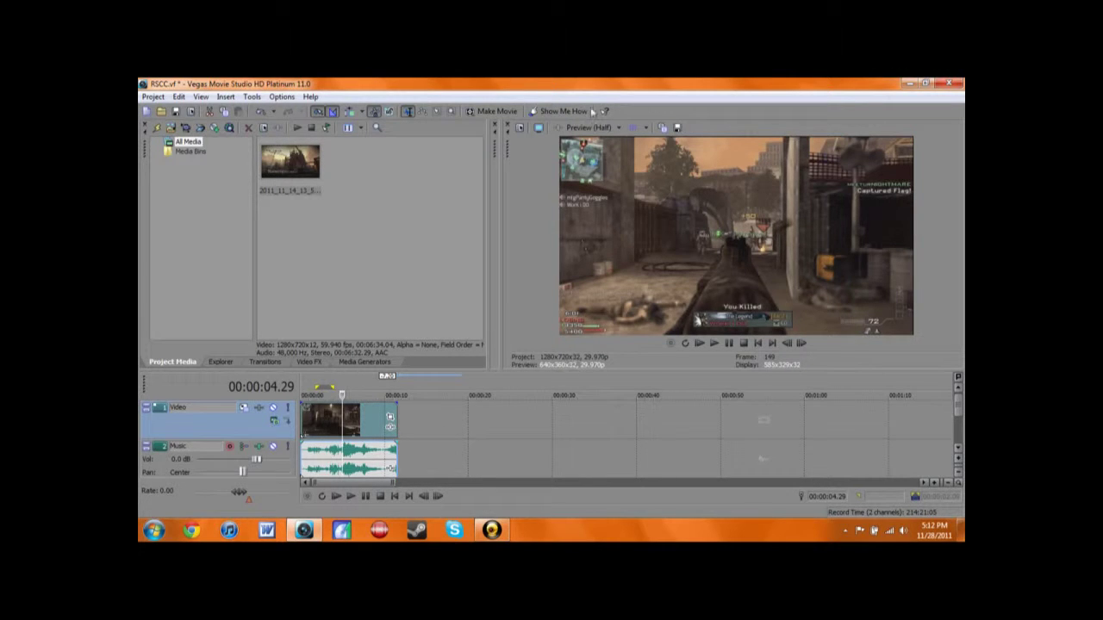
click(390, 427)
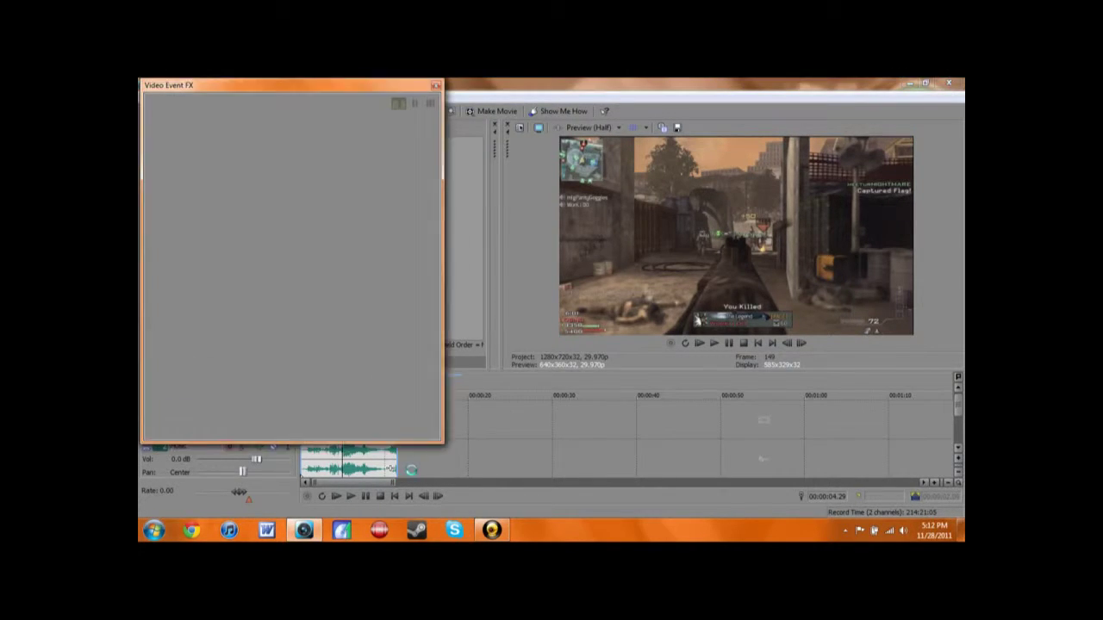
- Add Sony Color Curves to the clip, raising the upper and lowering the lower RGB curve
click(414, 392)
click(797, 198)
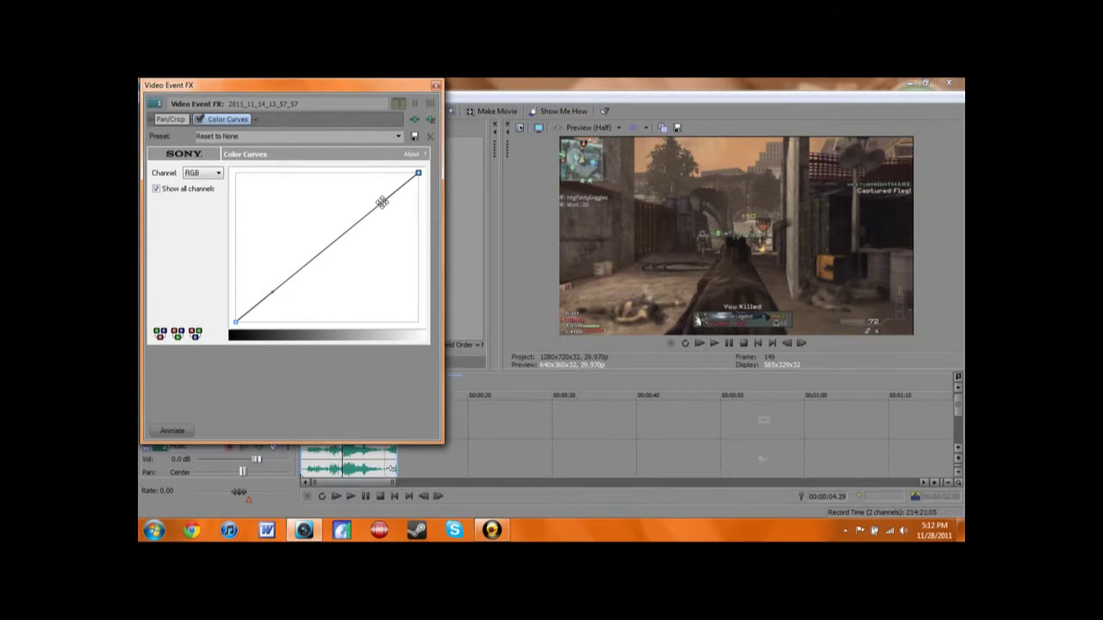
drag(382, 202, 370, 171)
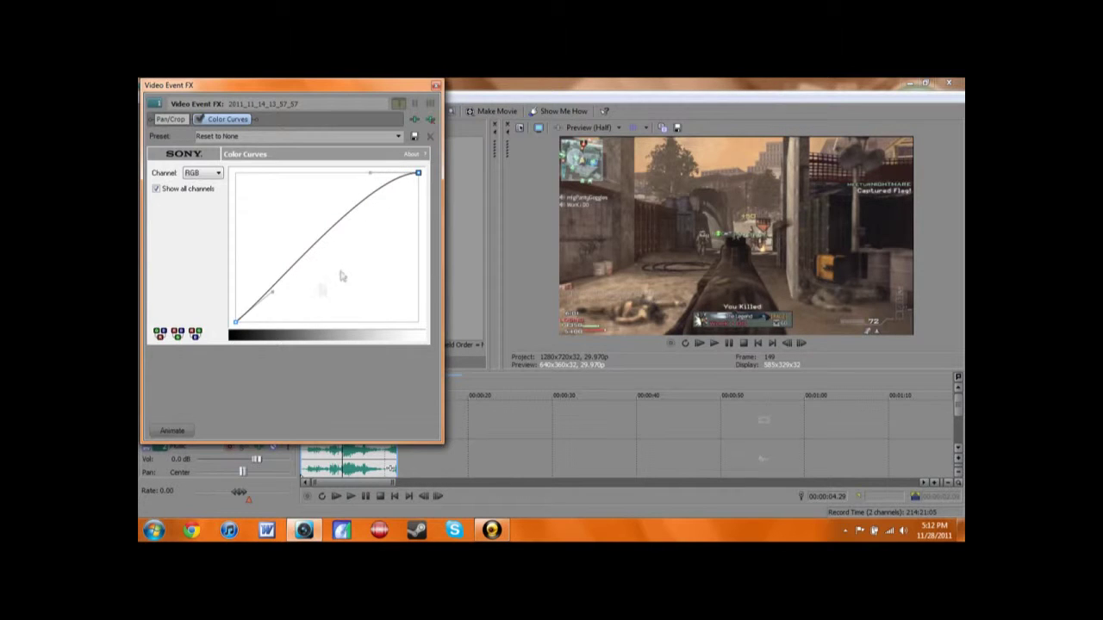
drag(271, 293, 282, 321)
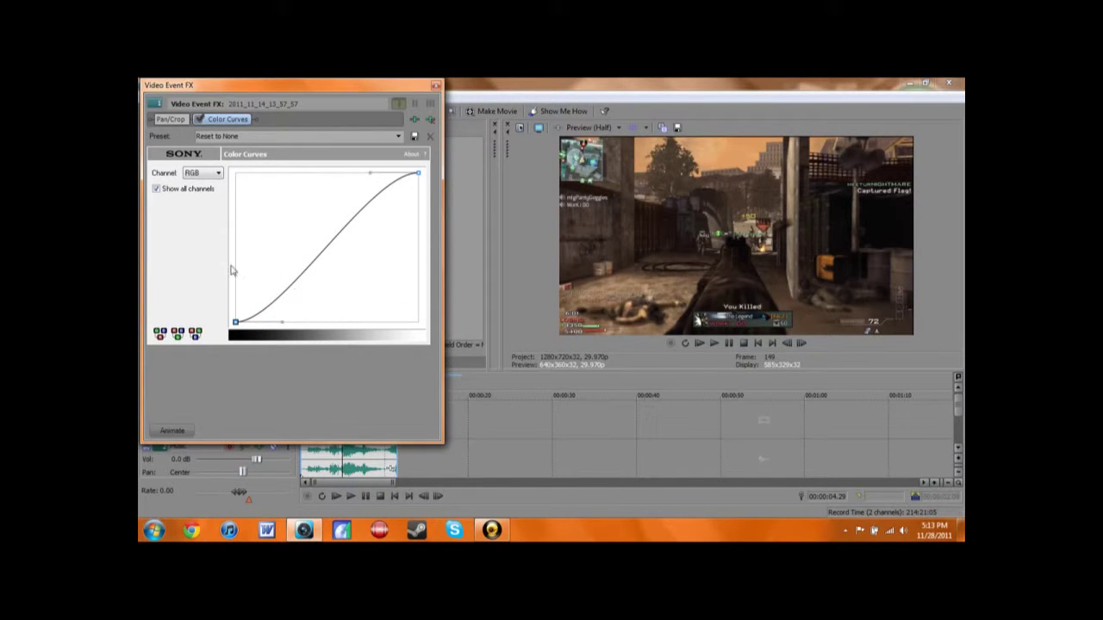
click(199, 176)
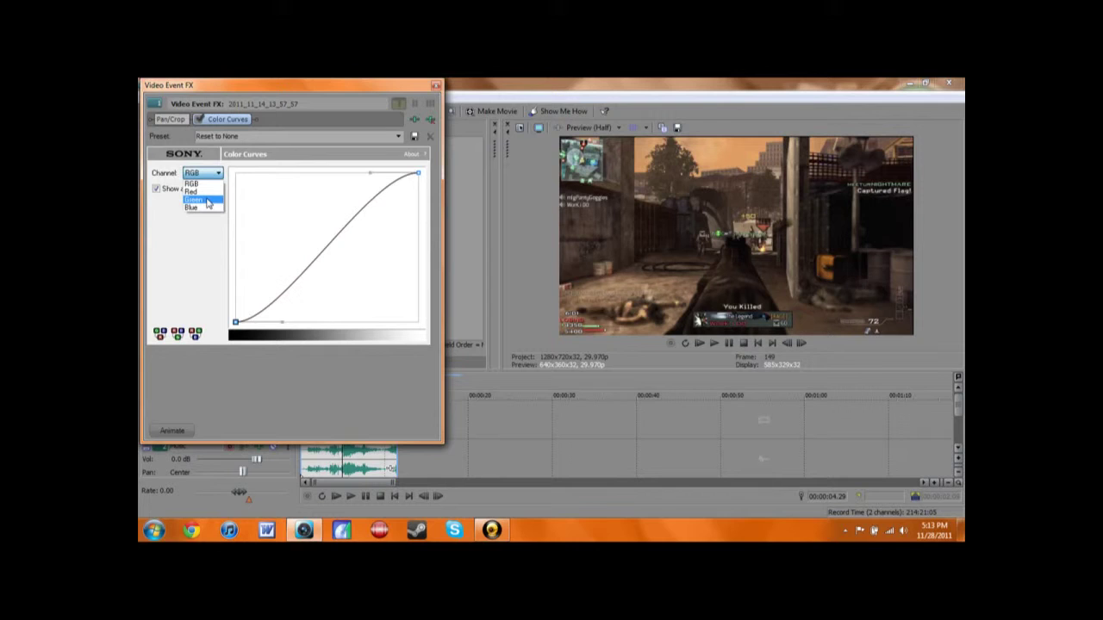
- Bend the Green channel curve's top point slightly below the reference line
click(203, 201)
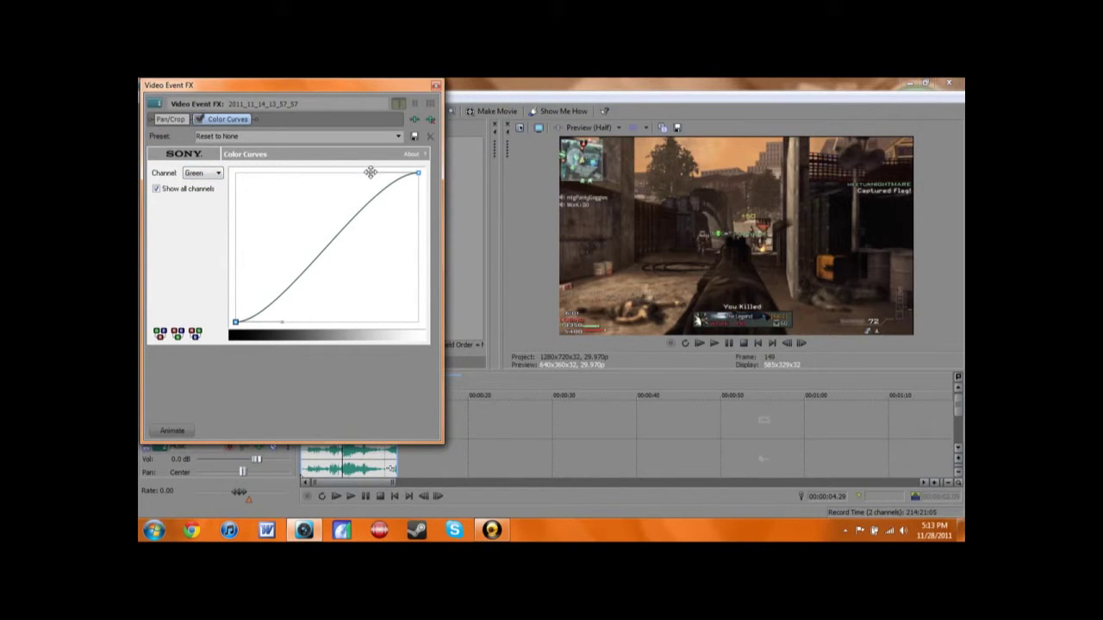
drag(371, 173, 379, 190)
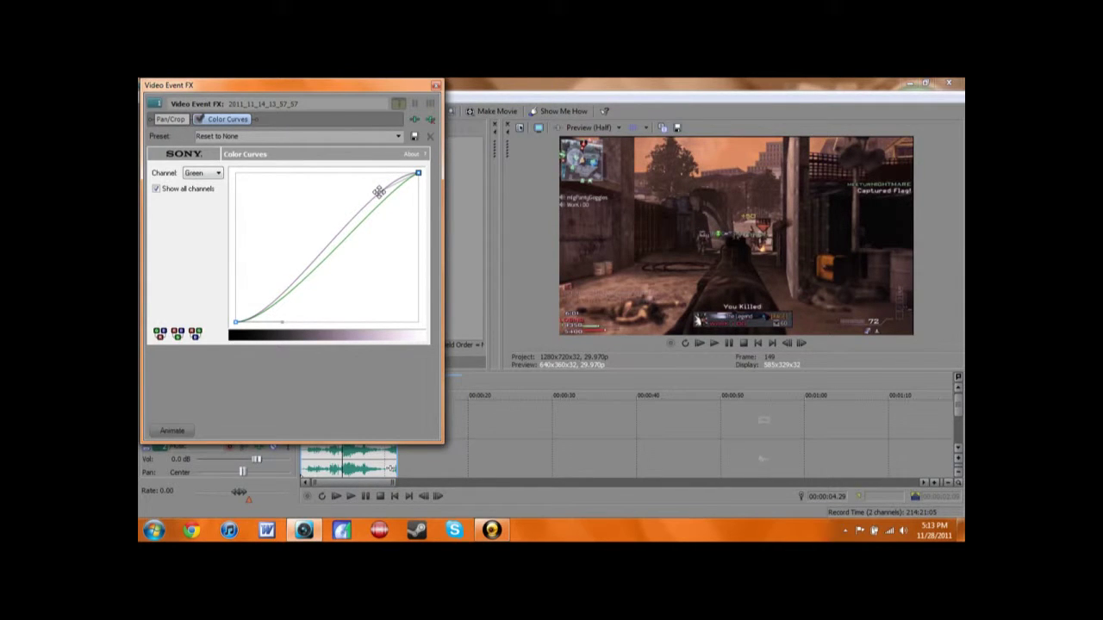
drag(379, 191, 375, 186)
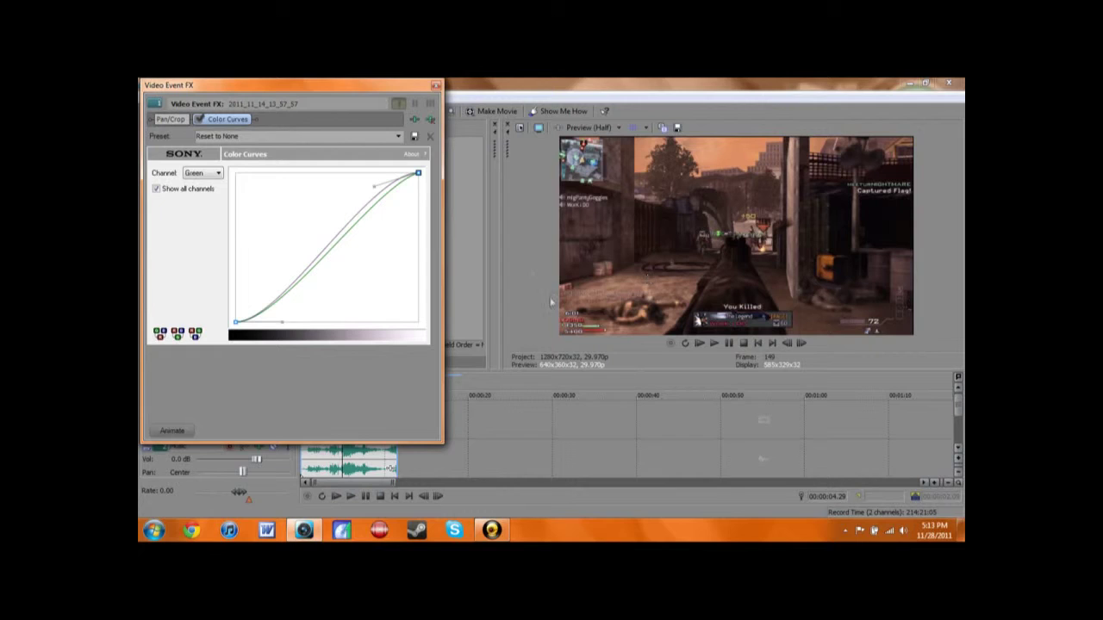
- Pull the Blue channel curve's top point slightly down-right, then close the effect window
click(218, 174)
click(211, 208)
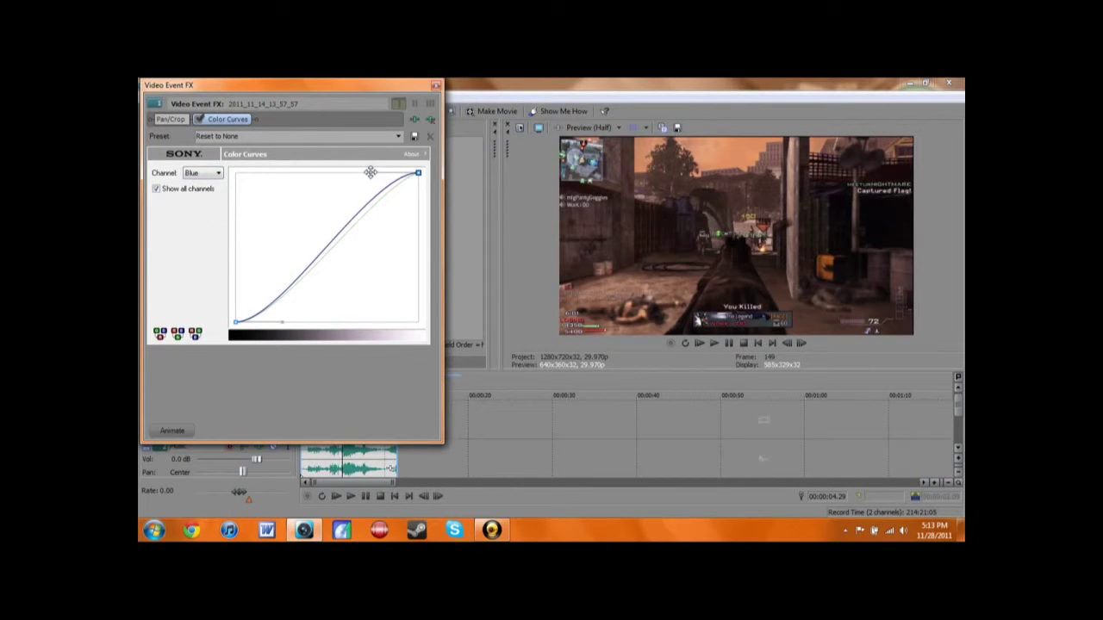
drag(371, 173, 377, 183)
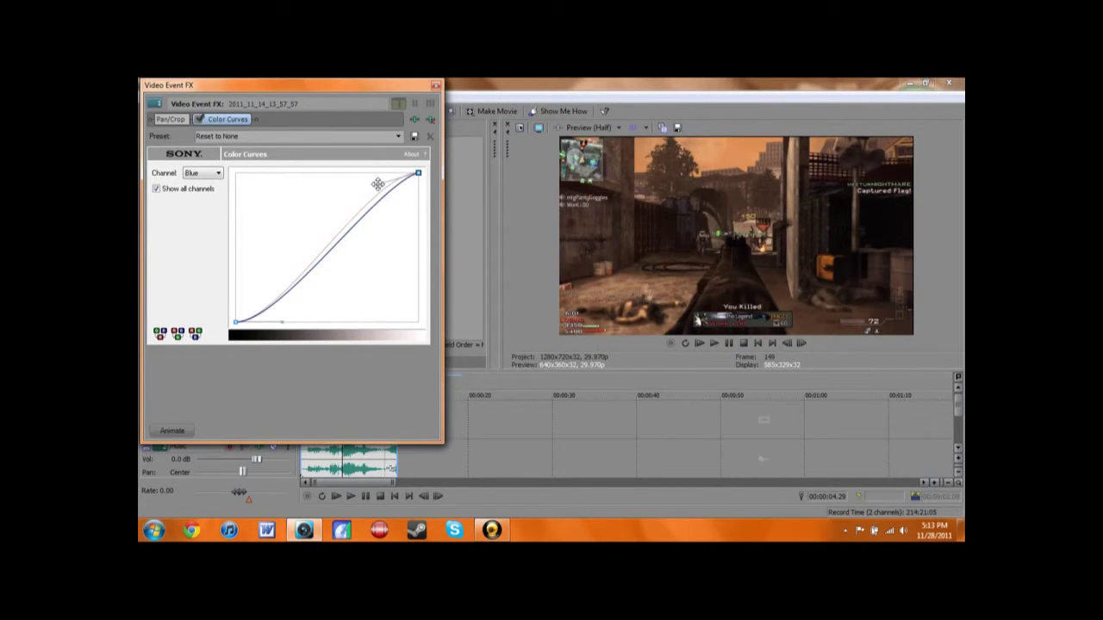
click(436, 85)
- Scrub back through the graded clip, preview at 00:00:05.14, then return to 00:00:00.00
key(j)
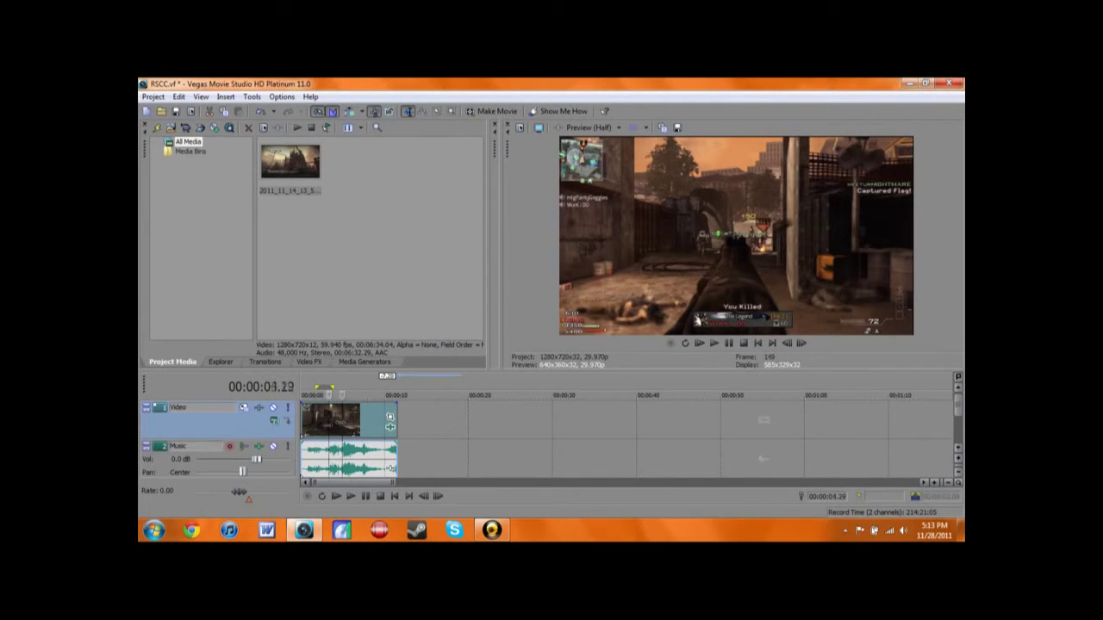
key(space)
click(346, 419)
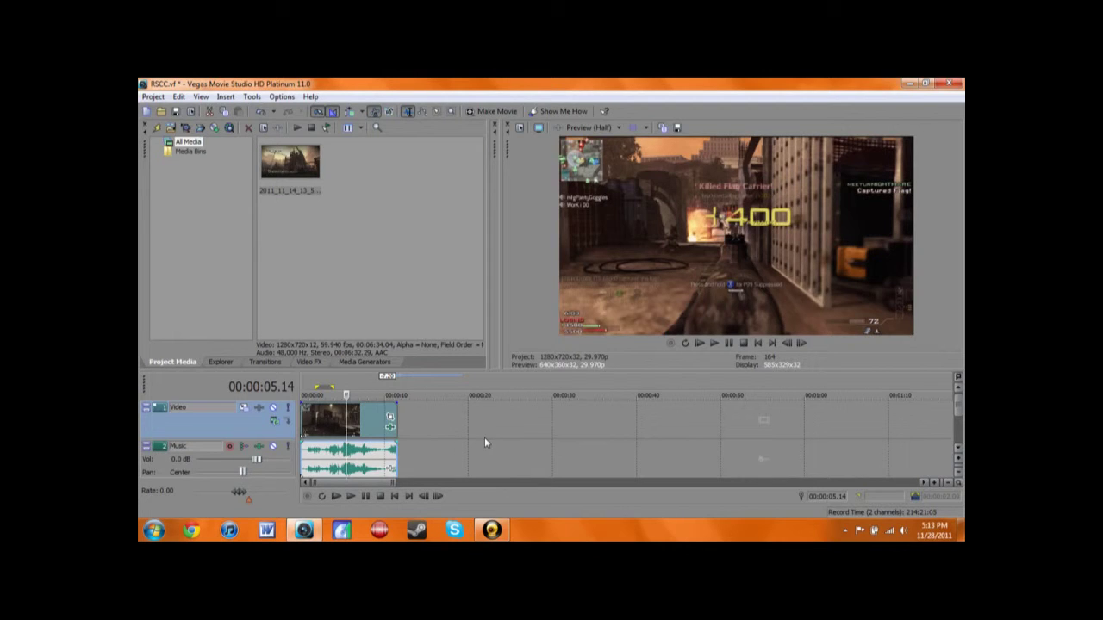
click(394, 496)
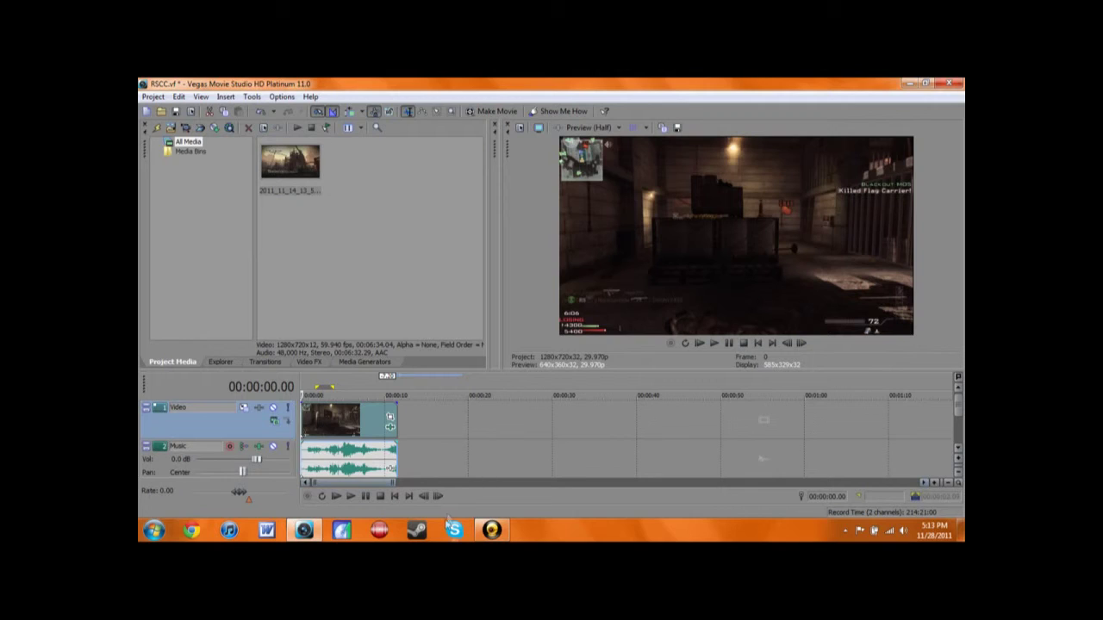